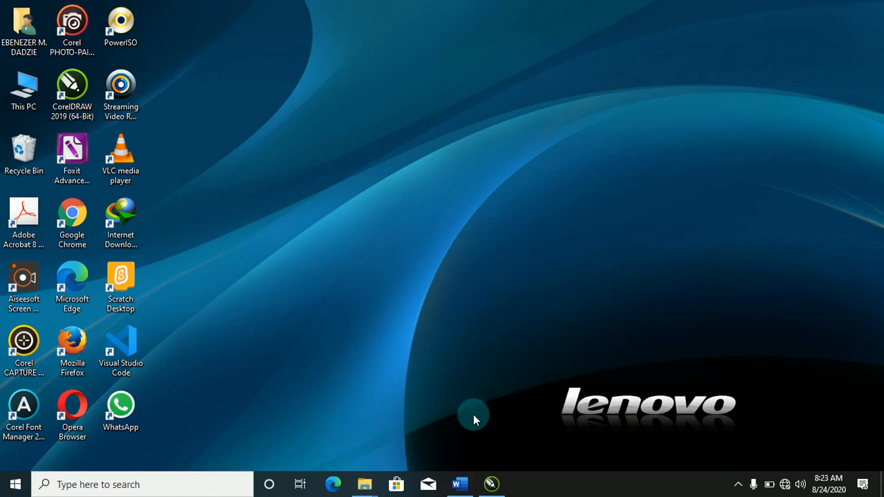
Step: Switch to CorelDRAW and draw a rectangle about 147 by 118 px in the page's upper-left area
{"action": "left_click", "coordinate": [490, 484]}
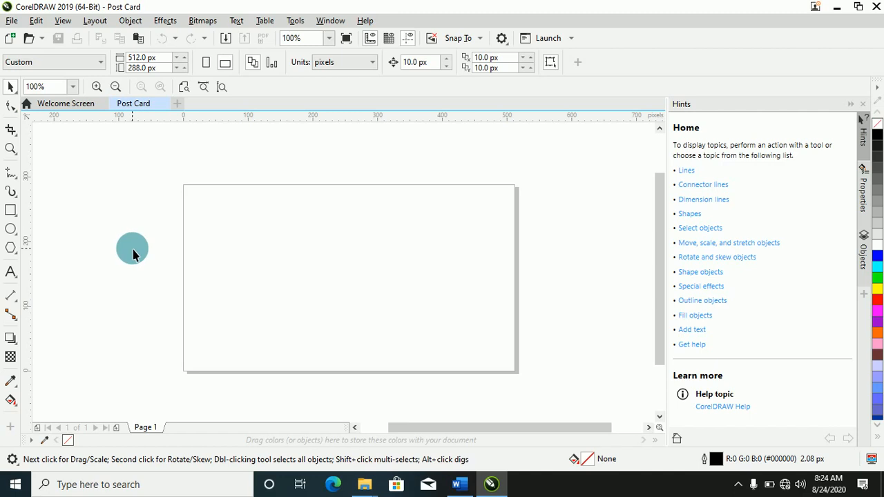
{"action": "left_click", "coordinate": [12, 214]}
{"action": "left_click_drag", "start_coordinate": [194, 197], "coordinate": [288, 272]}
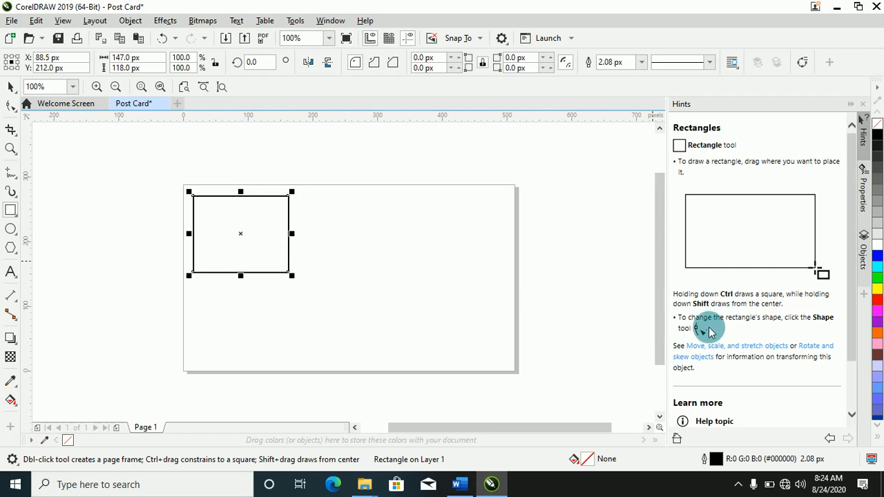
Step: Draw an ellipse about 161 by 109 px beside the rectangle and a five-sided polygon about 143 by 110 px below them
{"action": "left_click", "coordinate": [10, 228]}
{"action": "left_click_drag", "start_coordinate": [322, 197], "coordinate": [433, 274]}
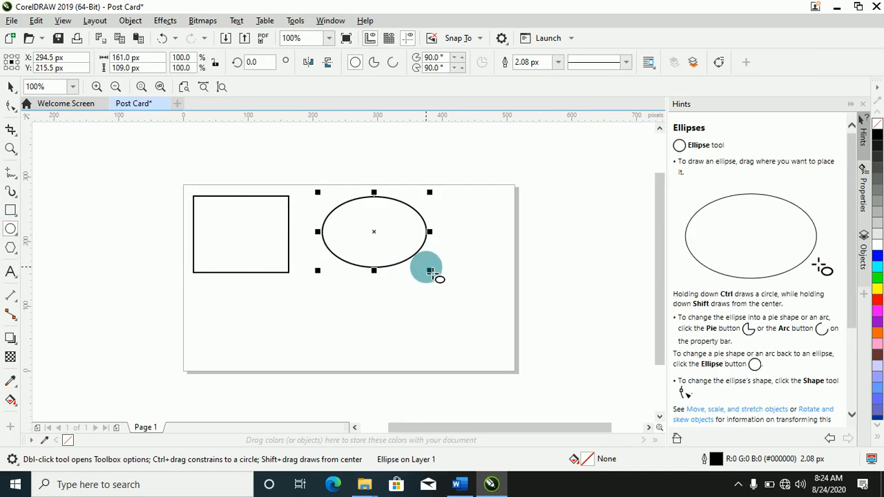
{"action": "left_click", "coordinate": [10, 249]}
{"action": "left_click_drag", "start_coordinate": [289, 285], "coordinate": [390, 365]}
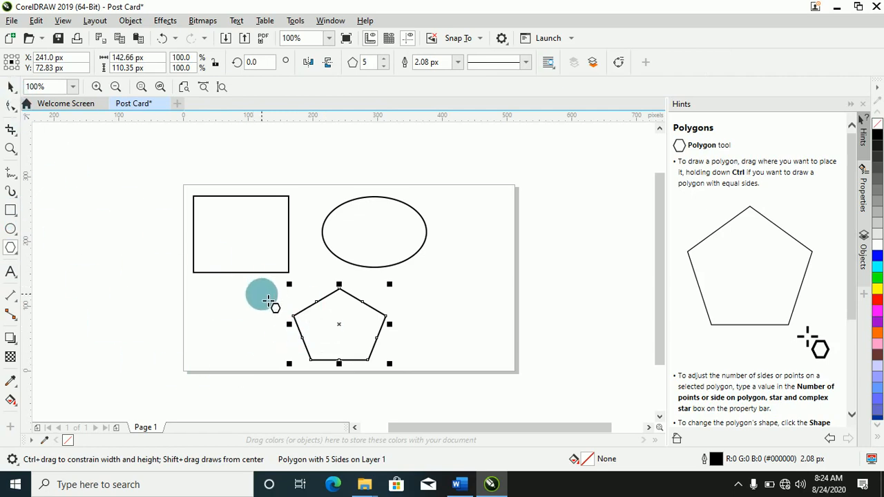
Step: Draw a five-pointed star about 121 by 123 px in the page's lower-right area
{"action": "left_click", "coordinate": [19, 221]}
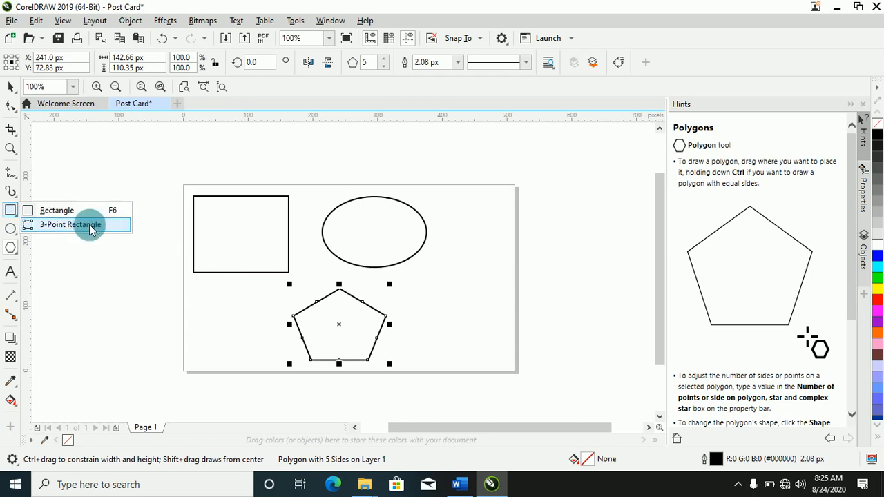
{"action": "left_click", "coordinate": [15, 233]}
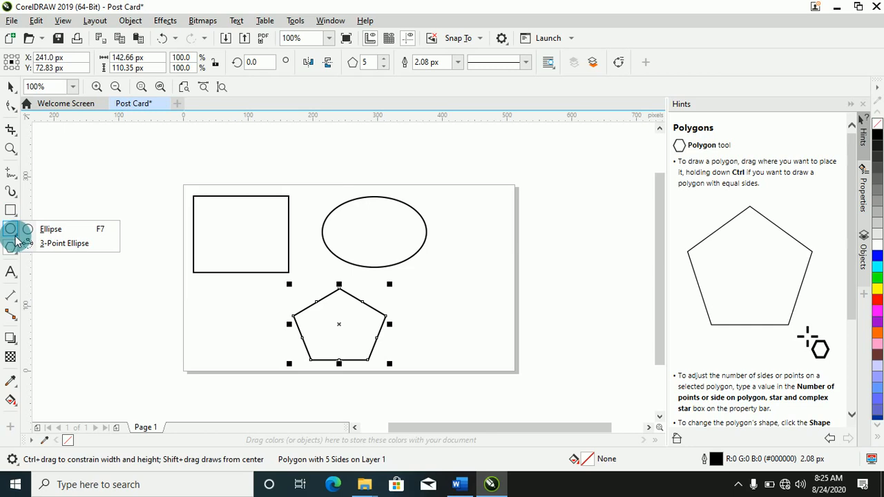
{"action": "left_click", "coordinate": [18, 253]}
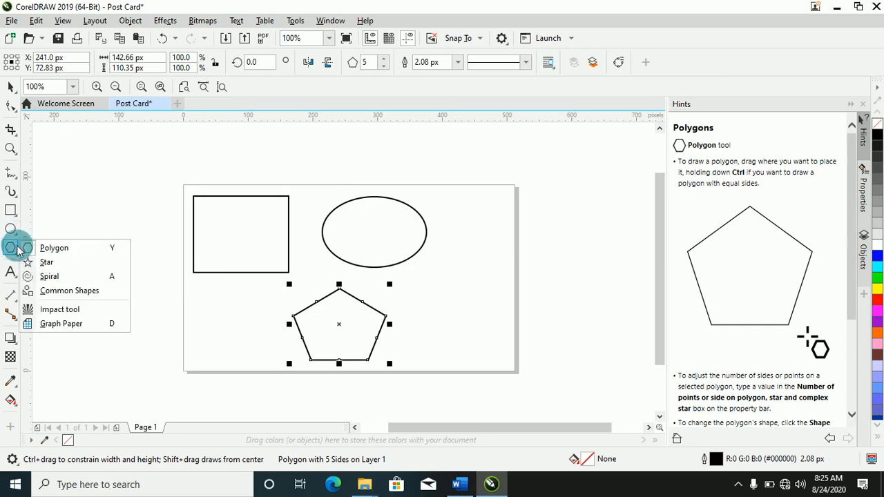
{"action": "left_click", "coordinate": [67, 263]}
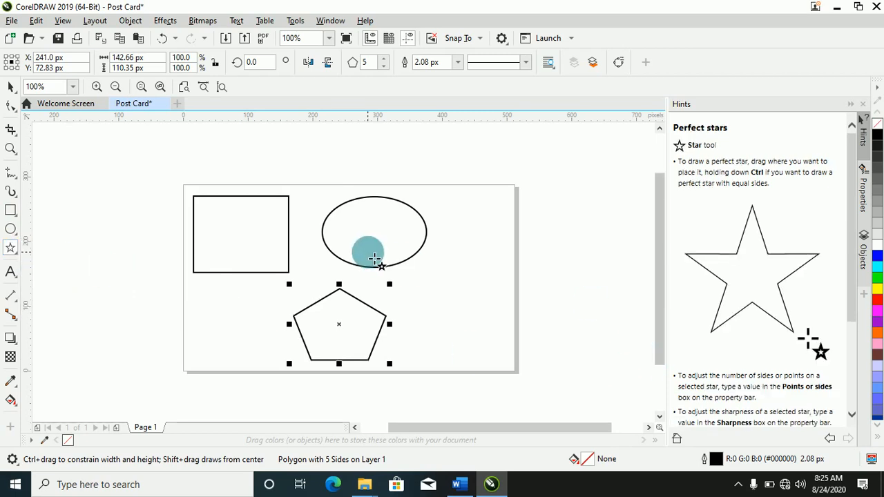
{"action": "left_click_drag", "start_coordinate": [447, 313], "coordinate": [508, 358]}
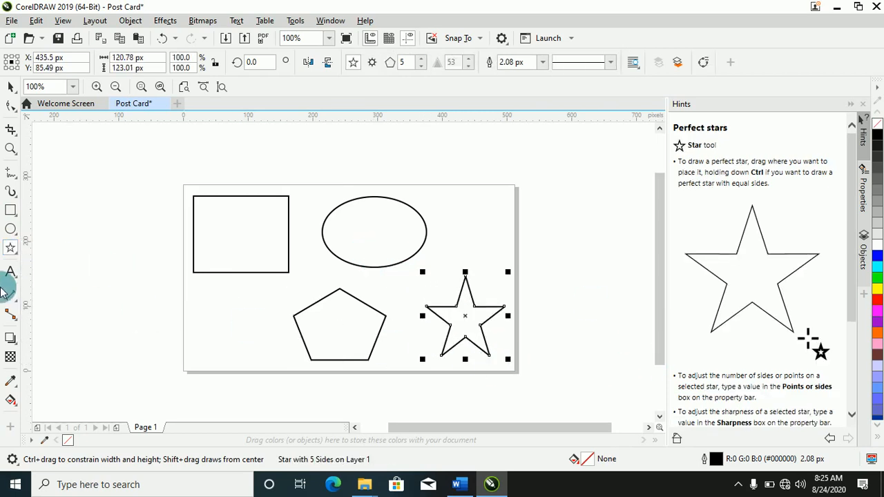
Step: Draw a striped right arrow from the common shapes, about 170 by 108 px, to the right of the ellipse
{"action": "left_click", "coordinate": [17, 257]}
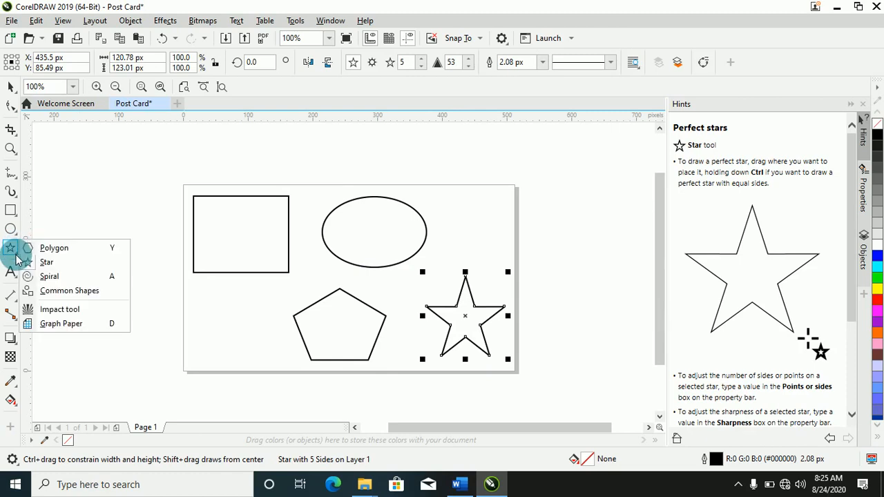
{"action": "left_click", "coordinate": [81, 292]}
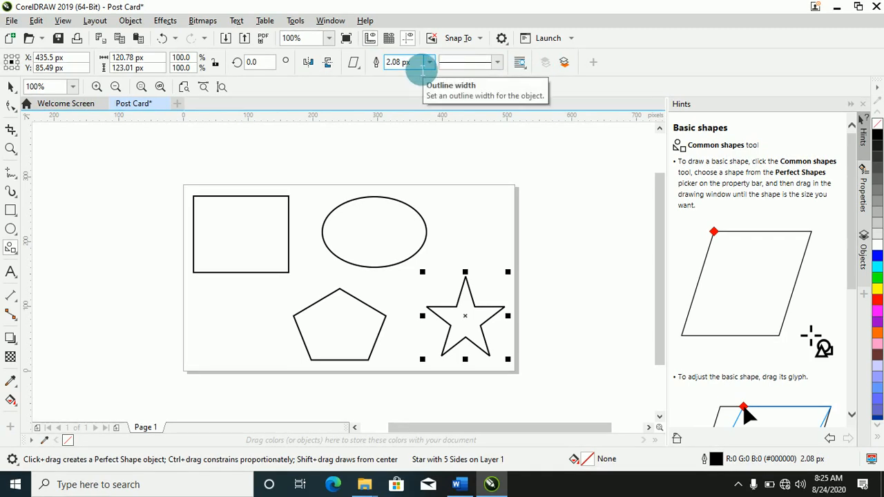
{"action": "left_click", "coordinate": [352, 65]}
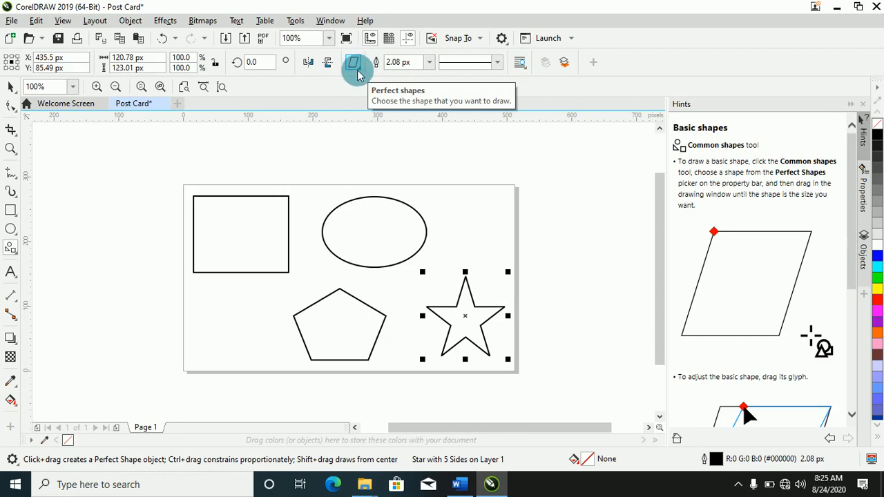
{"action": "left_click", "coordinate": [359, 73]}
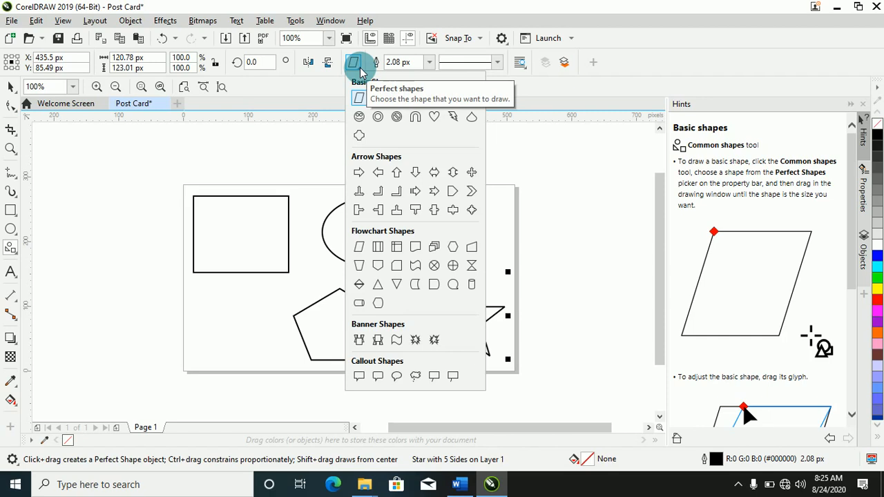
{"action": "left_click", "coordinate": [420, 197]}
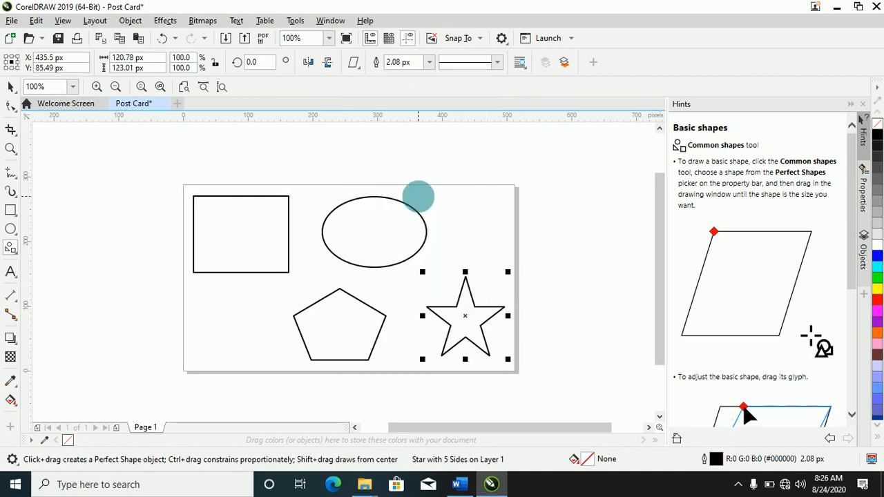
{"action": "mouse_move", "coordinate": [454, 202]}
{"action": "left_mouse_down"}
{"action": "mouse_move", "coordinate": [489, 253]}
{"action": "mouse_move", "coordinate": [554, 264]}
{"action": "left_mouse_up"}
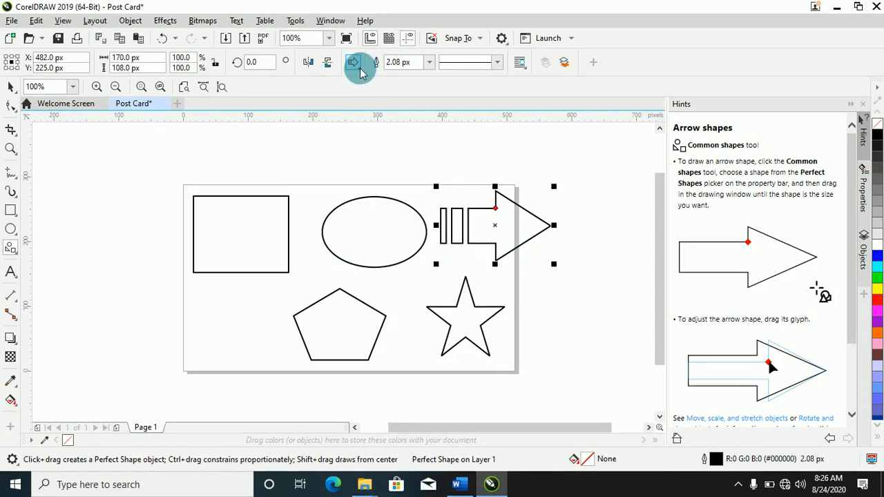
Step: Draw a round callout shape about 144 by 125 px below the rectangle
{"action": "left_click", "coordinate": [355, 67]}
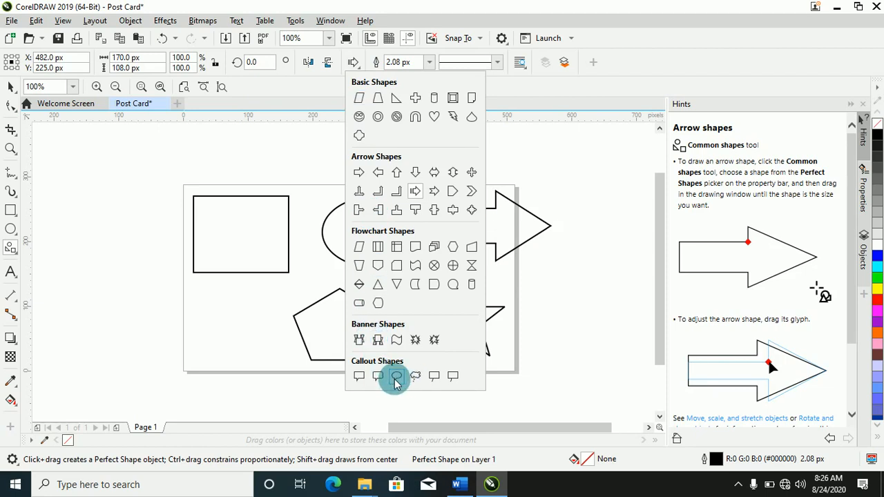
{"action": "left_click", "coordinate": [397, 376]}
{"action": "left_click_drag", "start_coordinate": [187, 297], "coordinate": [286, 366]}
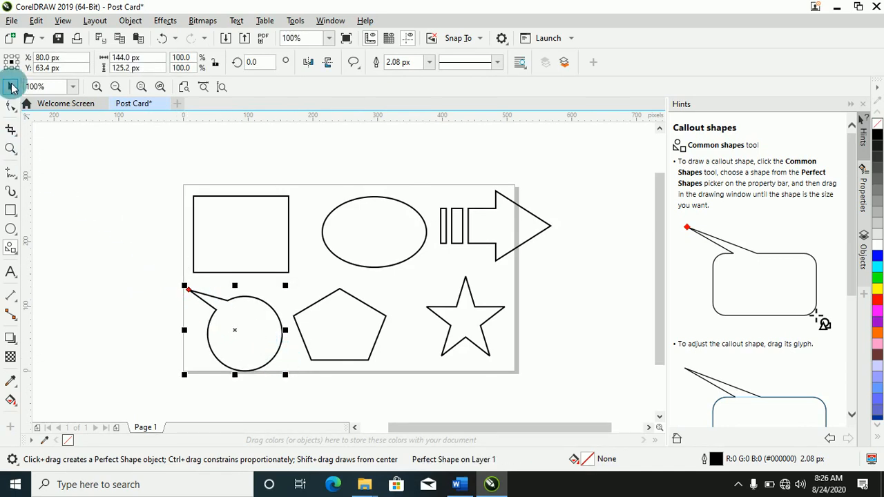
Step: Move the rectangle to about X 84.5, Y 222 px, the ellipse to X 253.5, Y 223.5 px and the arrow to X 441, Y 227 px
{"action": "left_click", "coordinate": [12, 87]}
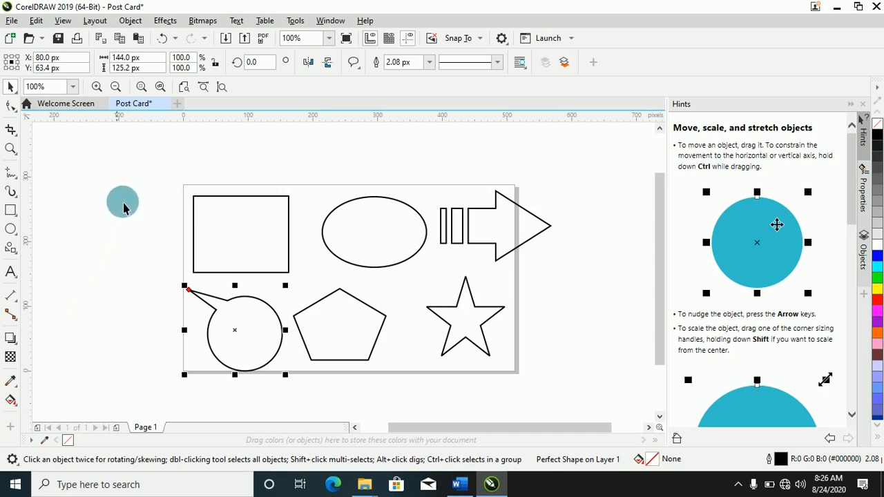
{"action": "left_click", "coordinate": [202, 257]}
{"action": "left_click", "coordinate": [199, 247]}
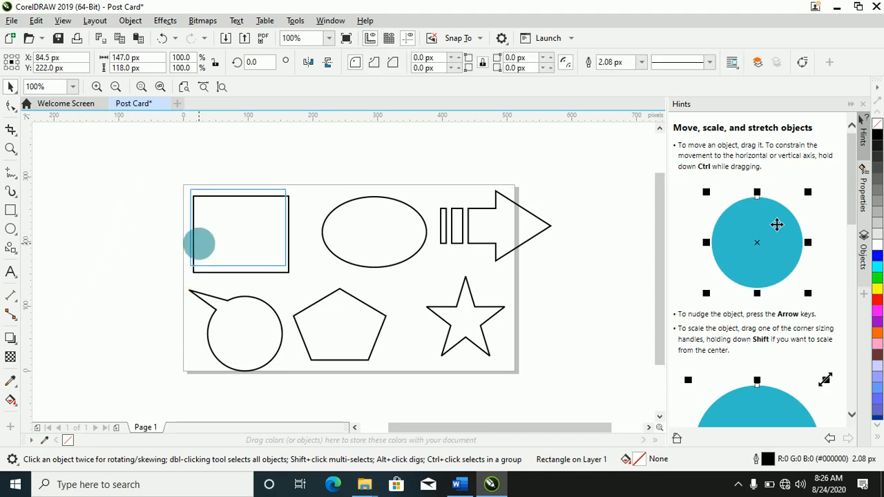
{"action": "left_click", "coordinate": [352, 234]}
{"action": "left_click_drag", "start_coordinate": [519, 224], "coordinate": [496, 231]}
{"action": "left_click", "coordinate": [378, 254]}
{"action": "left_click_drag", "start_coordinate": [377, 249], "coordinate": [377, 248]}
Step: Move the pentagon to about X 273, Y 83 px and the callout to about X 88, Y 70 px
{"action": "mouse_move", "coordinate": [350, 341]}
{"action": "left_mouse_down"}
{"action": "mouse_move", "coordinate": [357, 349]}
{"action": "mouse_move", "coordinate": [364, 330]}
{"action": "left_mouse_up"}
{"action": "left_click_drag", "start_coordinate": [368, 333], "coordinate": [375, 336]}
{"action": "left_click_drag", "start_coordinate": [264, 365], "coordinate": [268, 358]}
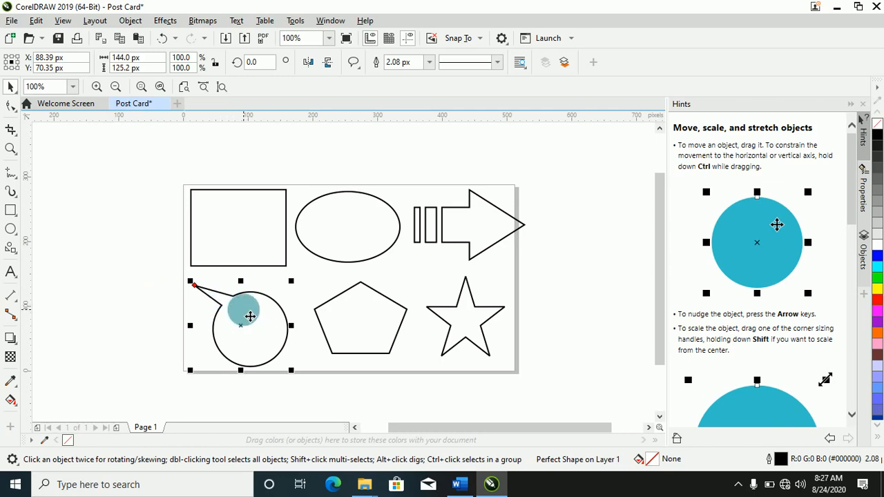
{"action": "left_click_drag", "start_coordinate": [246, 304], "coordinate": [222, 297]}
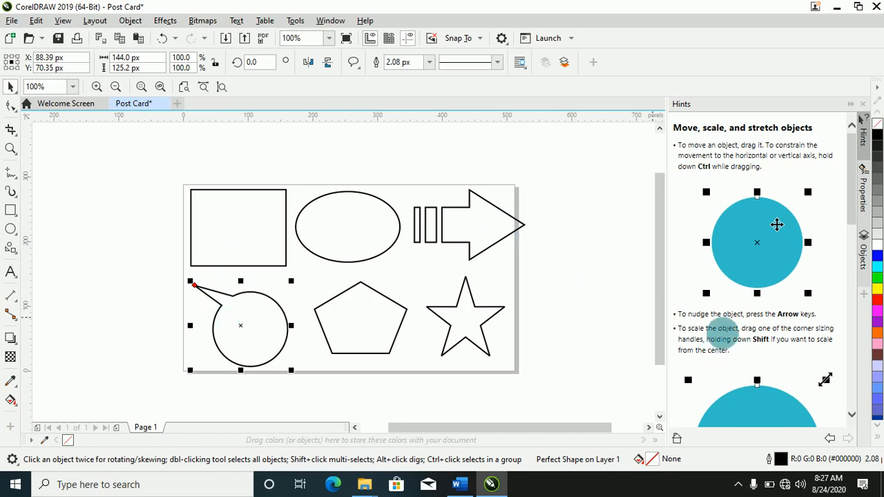
Step: Fill the callout with blue, the pentagon with orange and the star with brown
{"action": "left_click", "coordinate": [878, 258]}
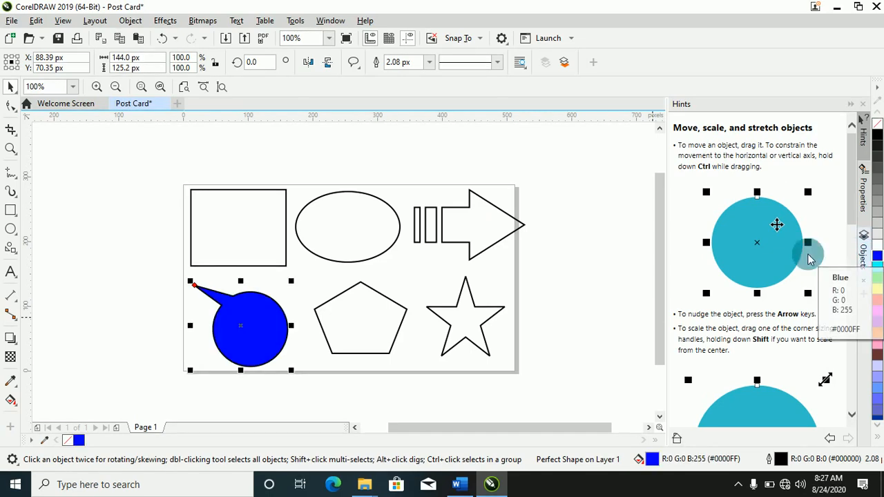
{"action": "left_click", "coordinate": [379, 351]}
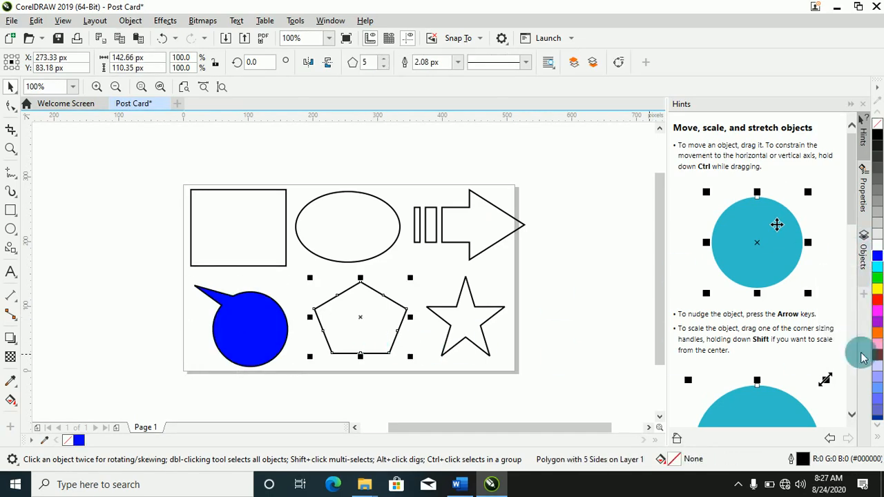
{"action": "left_click", "coordinate": [877, 333]}
{"action": "left_click", "coordinate": [481, 325]}
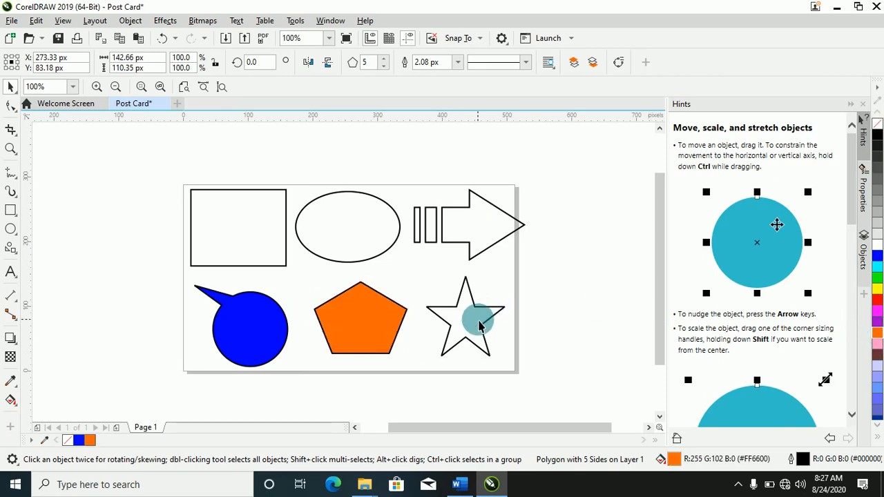
{"action": "left_click", "coordinate": [876, 355]}
Step: Fill the arrow with green and the ellipse with cyan
{"action": "left_click", "coordinate": [487, 220]}
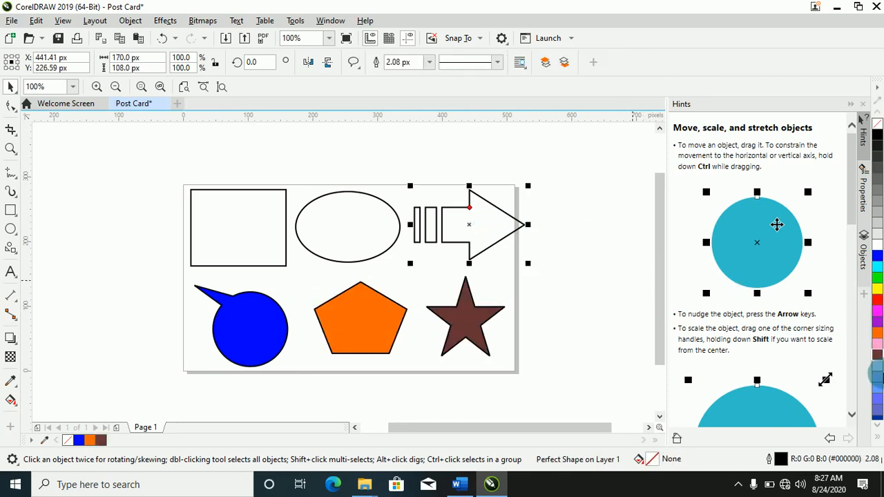
{"action": "left_click", "coordinate": [877, 279]}
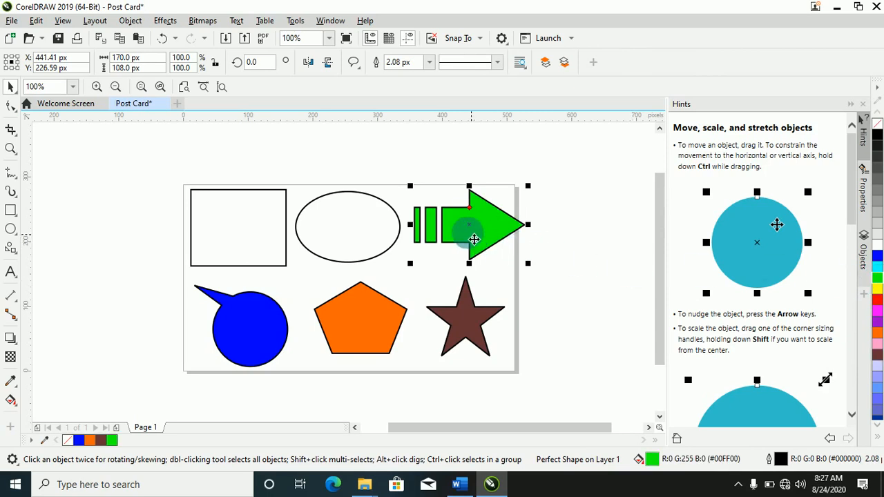
{"action": "left_click", "coordinate": [369, 231]}
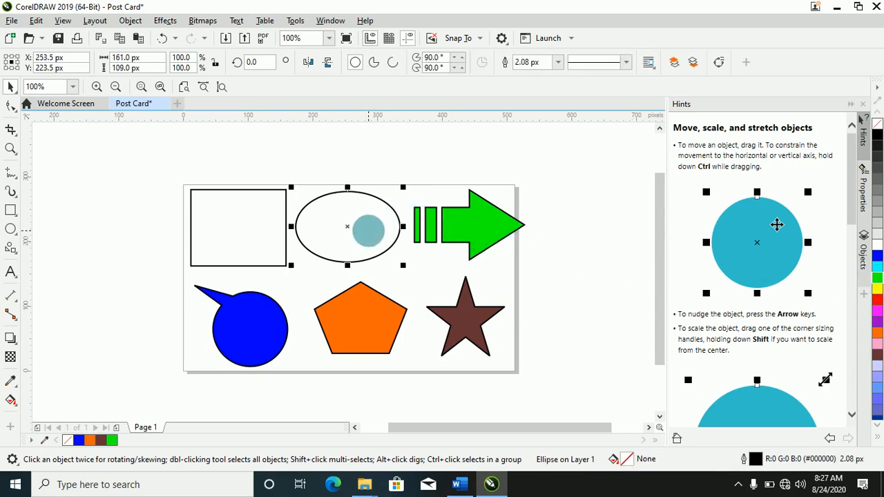
{"action": "left_click", "coordinate": [877, 265]}
Step: Give the rectangle a yellow fill and a purple outline, and deselect it
{"action": "left_click", "coordinate": [253, 230]}
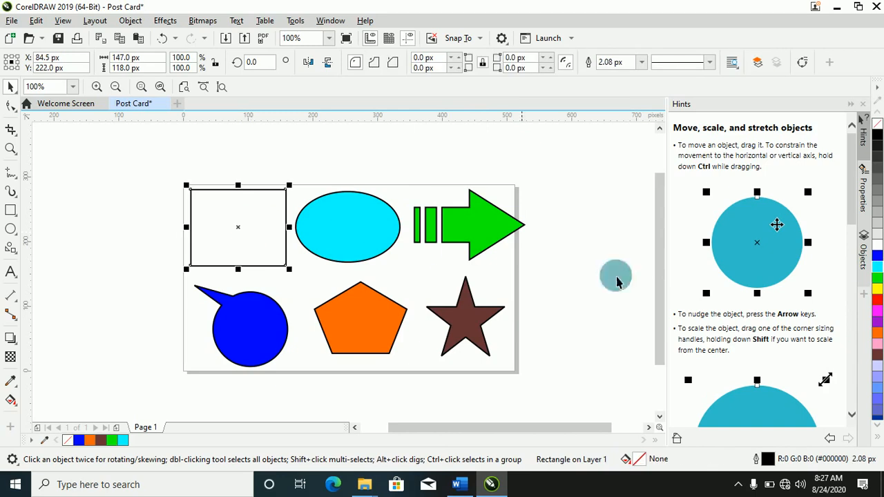
{"action": "left_click", "coordinate": [876, 377]}
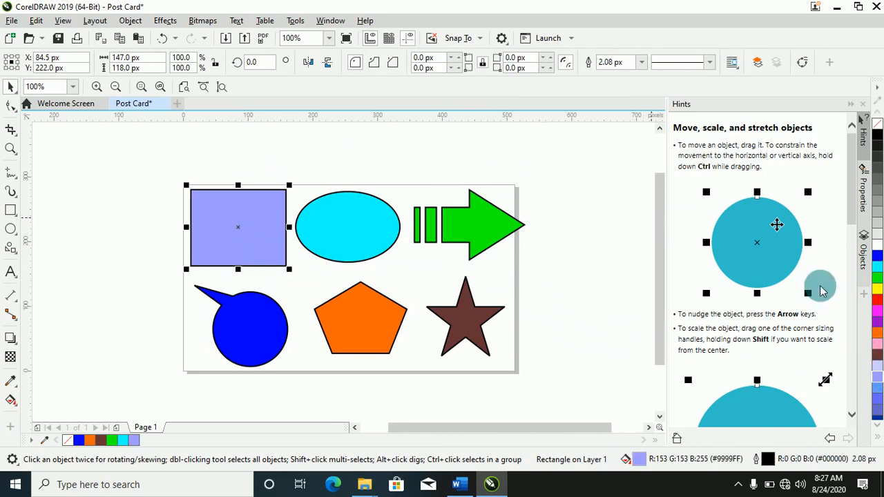
{"action": "left_click", "coordinate": [880, 295]}
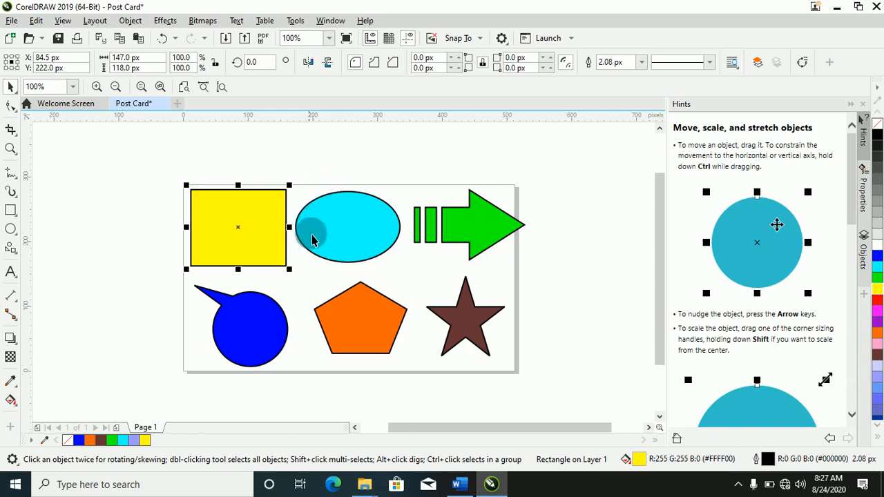
{"action": "right_click", "coordinate": [879, 324]}
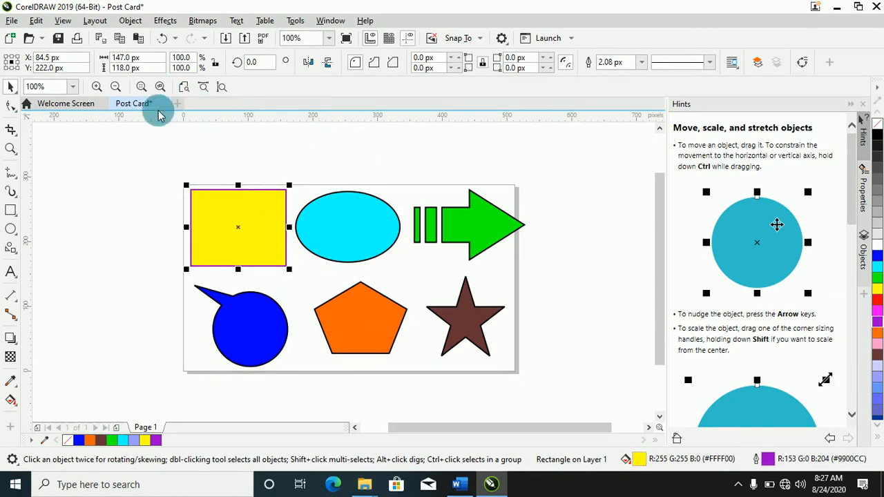
{"action": "left_click", "coordinate": [132, 184]}
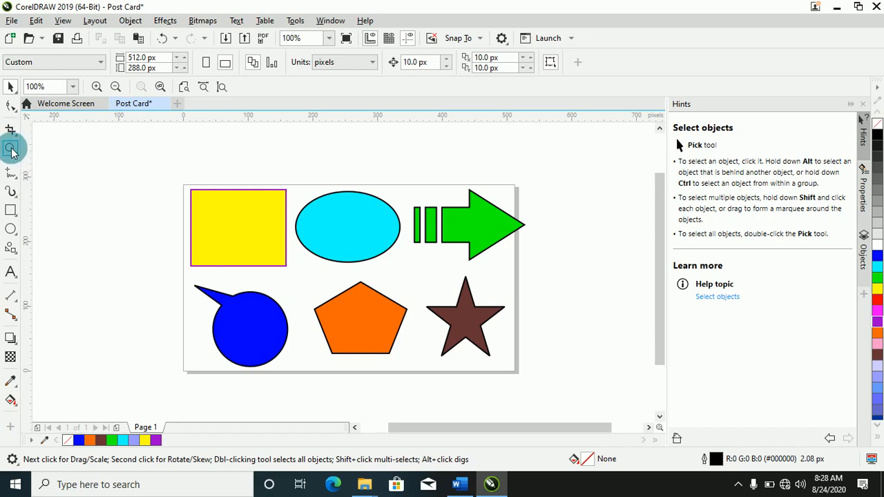
Step: Zoom in on the page area containing all six shapes, and return to the Pick tool
{"action": "left_click", "coordinate": [10, 149]}
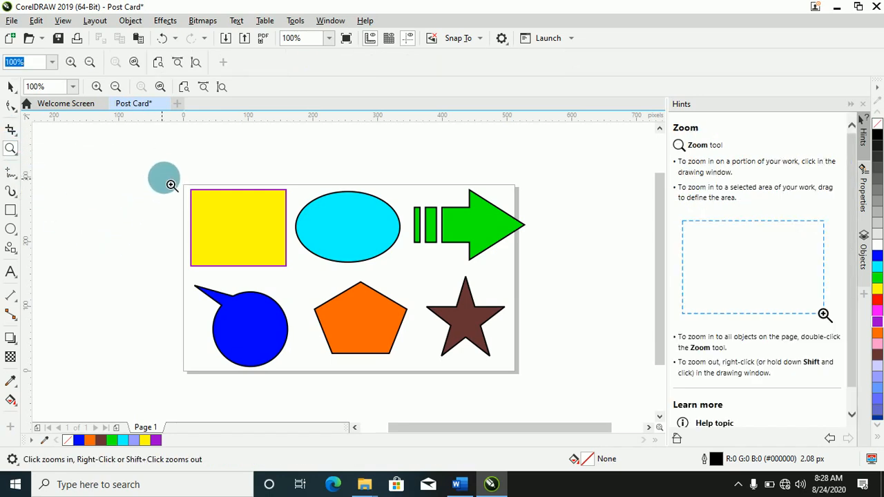
{"action": "left_click_drag", "start_coordinate": [175, 166], "coordinate": [525, 378]}
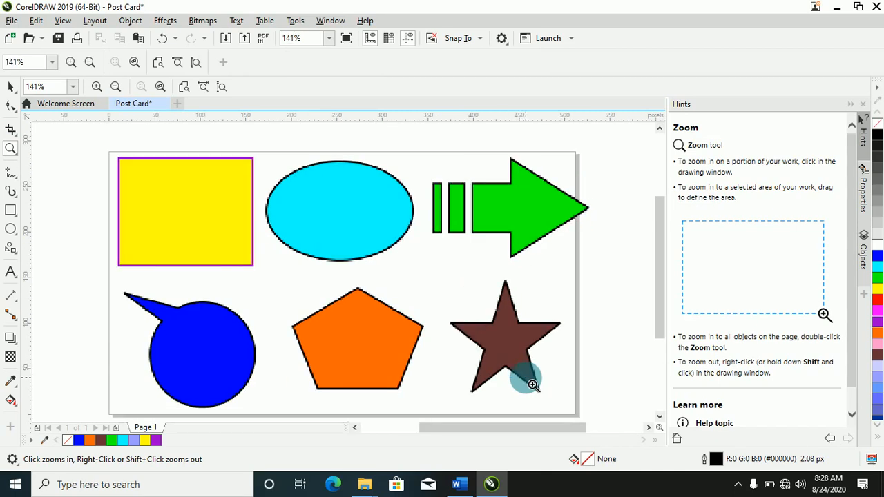
{"action": "left_click", "coordinate": [9, 90]}
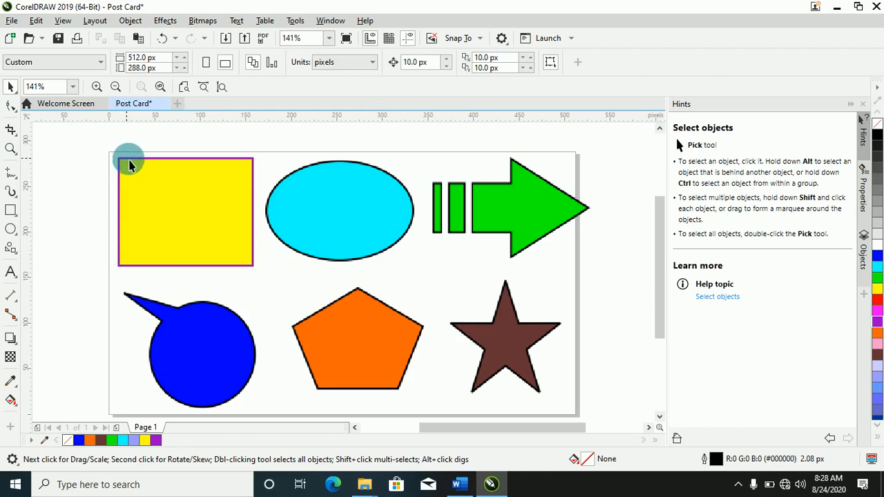
Step: Give the cyan ellipse a red outline and the green arrow a magenta outline
{"action": "left_click", "coordinate": [294, 240]}
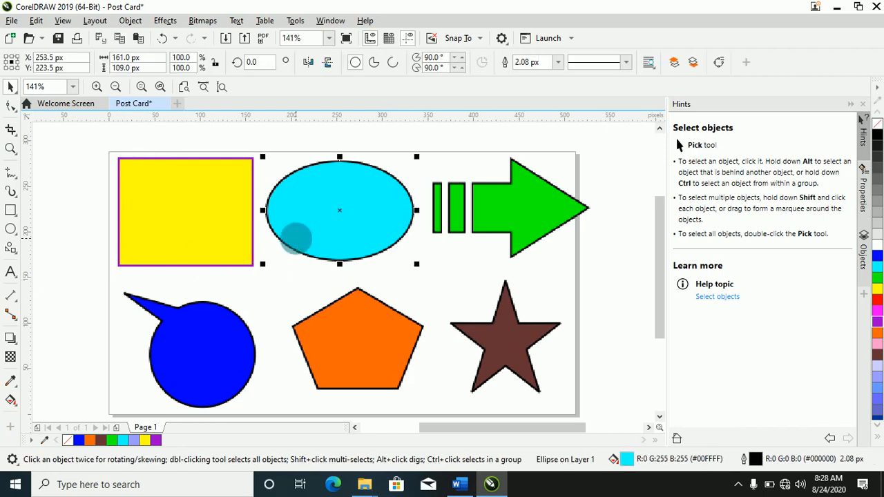
{"action": "right_click", "coordinate": [877, 302]}
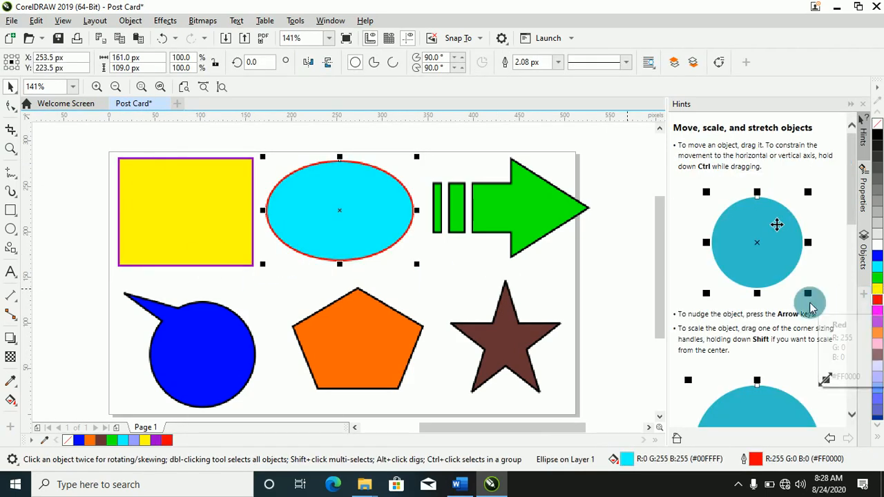
{"action": "left_click", "coordinate": [556, 236]}
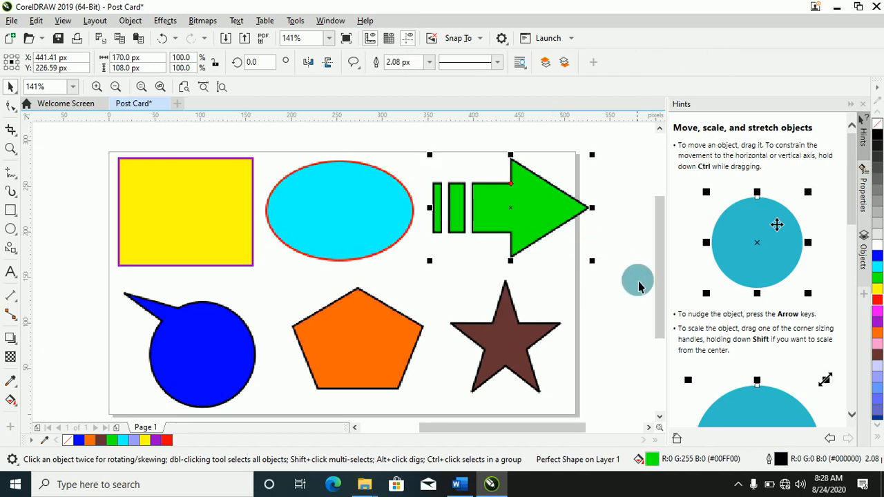
{"action": "right_click", "coordinate": [877, 313]}
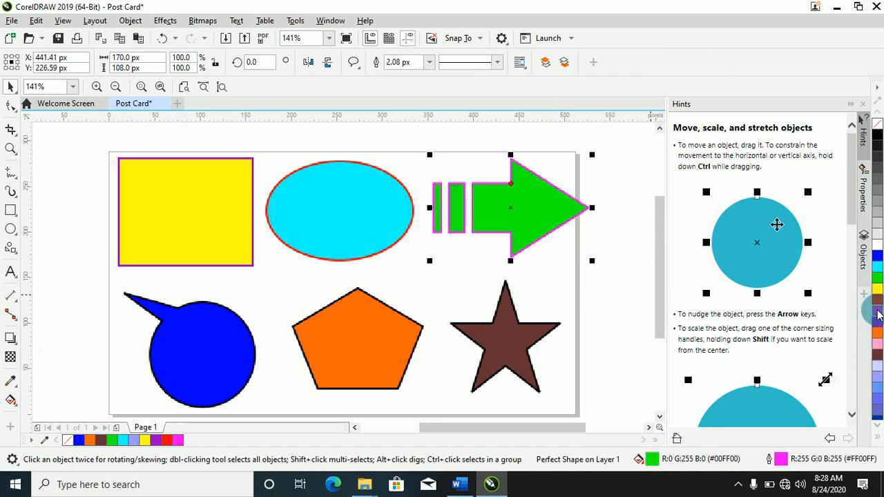
Step: Outline the brown star in pale lavender (R:204 G:204 B:255) and the orange pentagon in cyan
{"action": "left_click", "coordinate": [538, 365]}
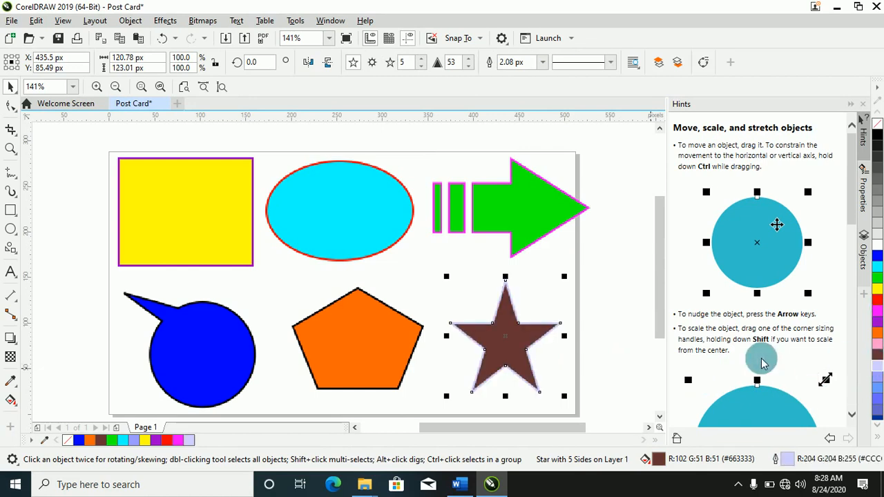
{"action": "left_click", "coordinate": [404, 369]}
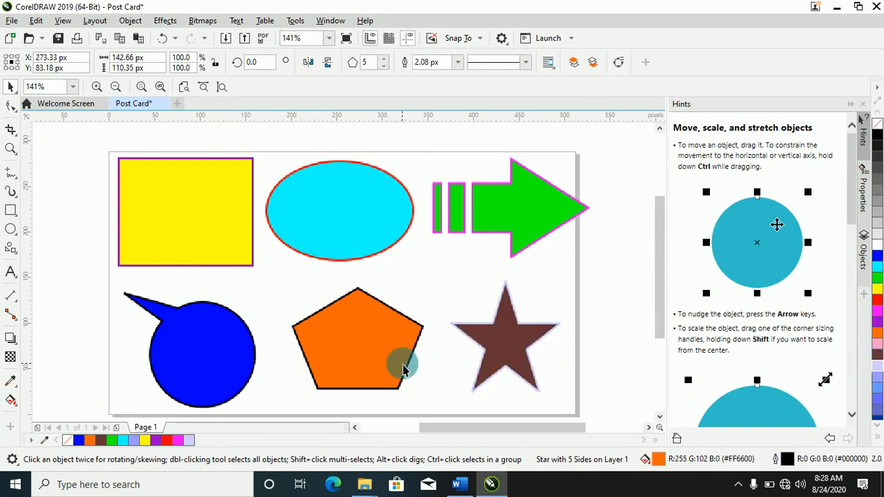
{"action": "right_click", "coordinate": [878, 269]}
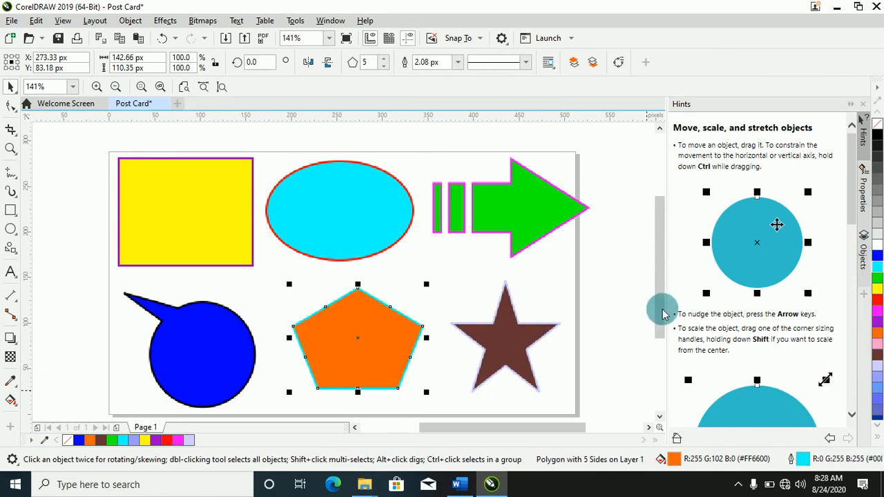
Step: Give the blue callout a yellow outline and deselect it
{"action": "left_click", "coordinate": [232, 390]}
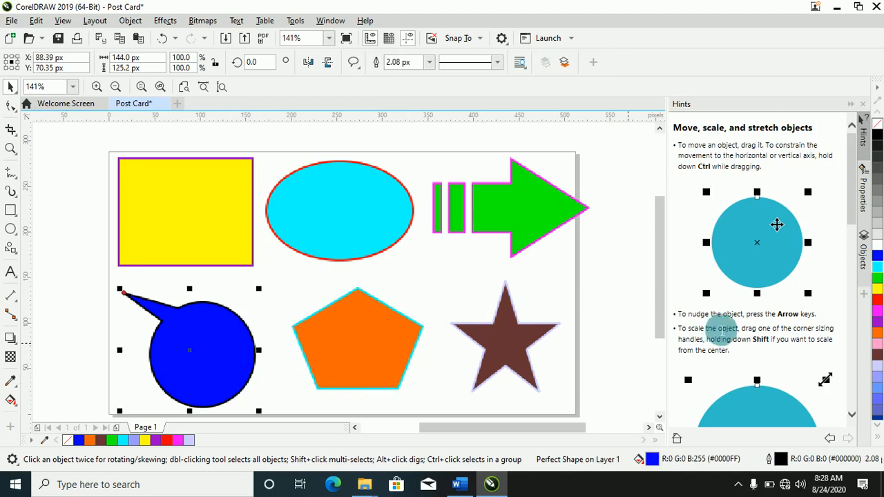
{"action": "right_click", "coordinate": [878, 294]}
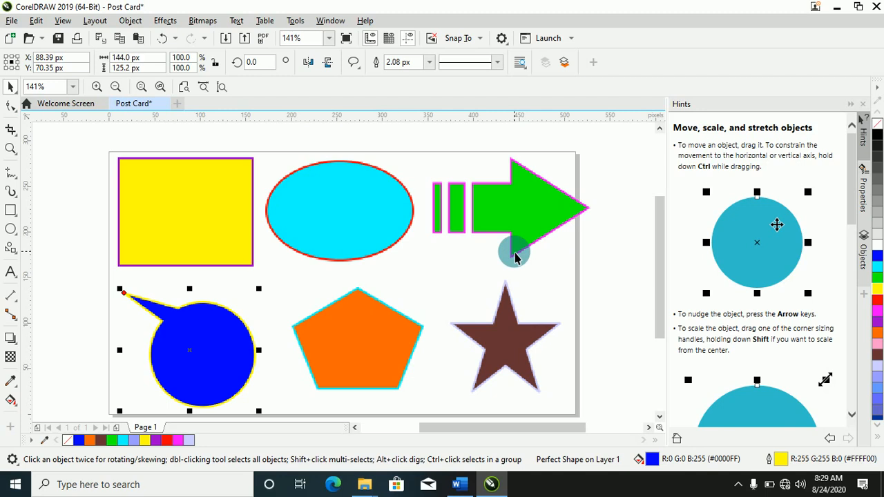
{"action": "left_click", "coordinate": [585, 310]}
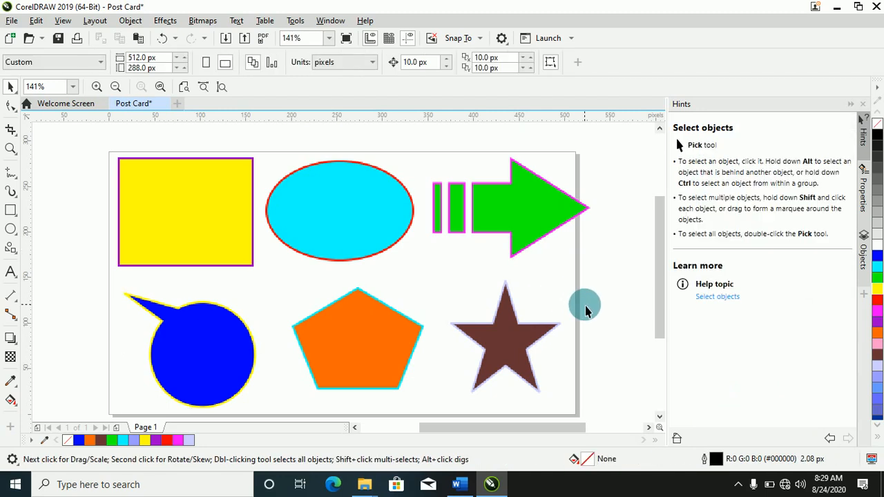